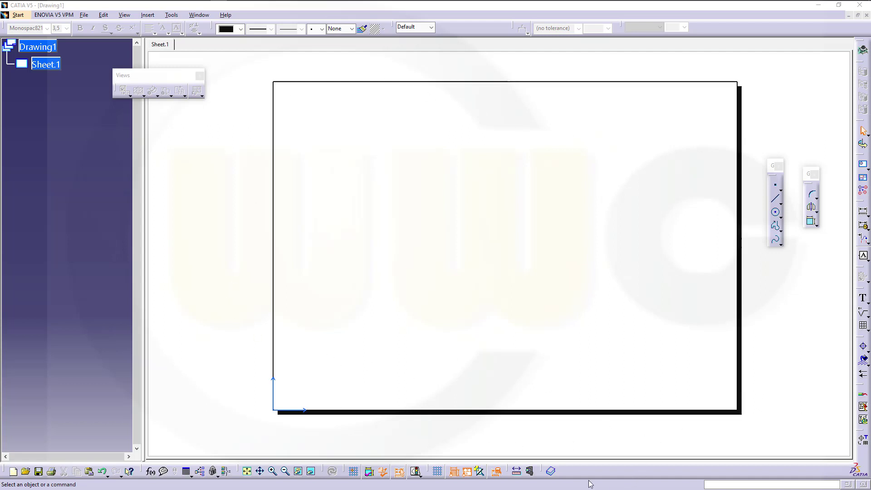
Step: Open and widen the Catalog Browser, then load the wwc_drawing_blocks catalog
click(552, 472)
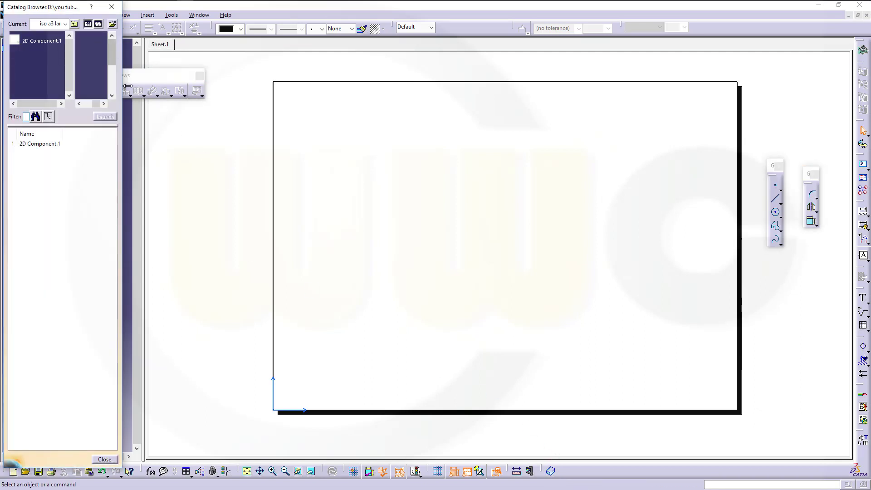
drag(124, 141, 310, 175)
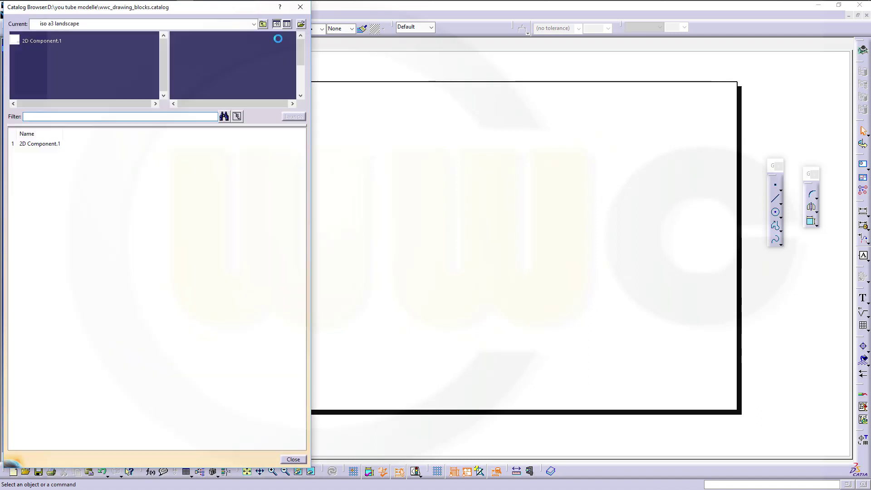
click(301, 24)
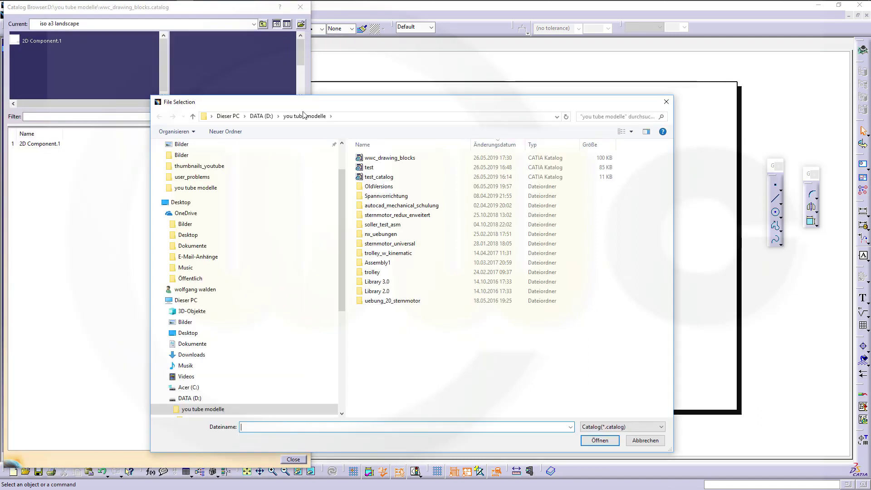
click(393, 161)
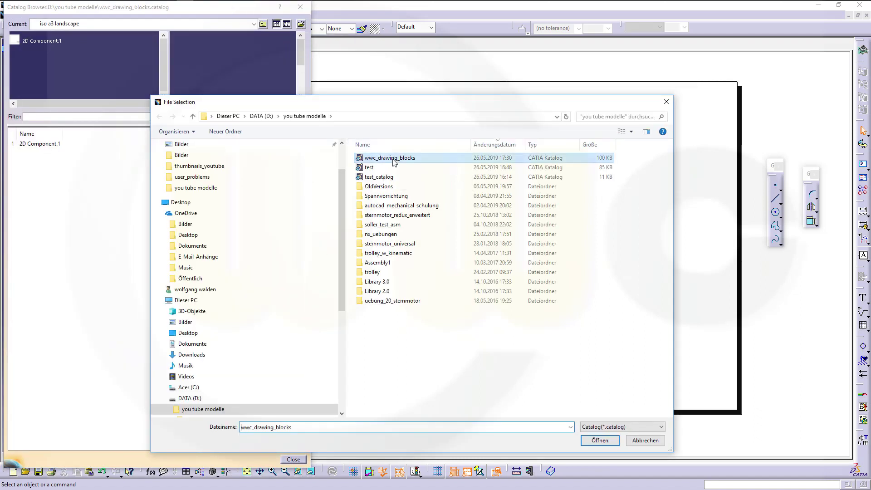
click(601, 440)
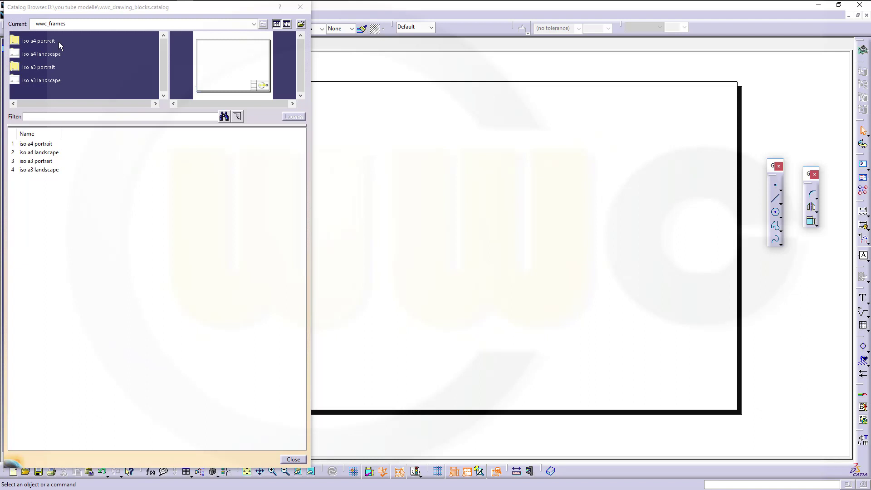
Step: Insert the iso a3 landscape 2D Component.1 frame at the sheet's bottom-left corner
double_click(50, 82)
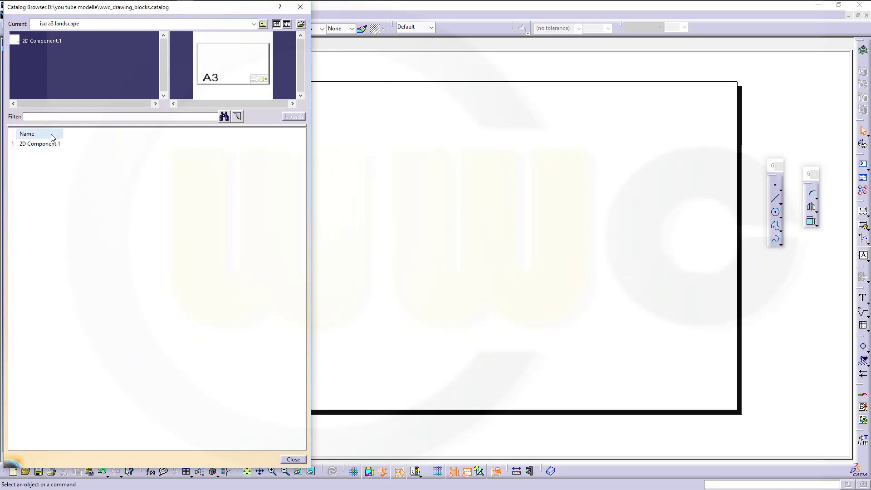
double_click(45, 41)
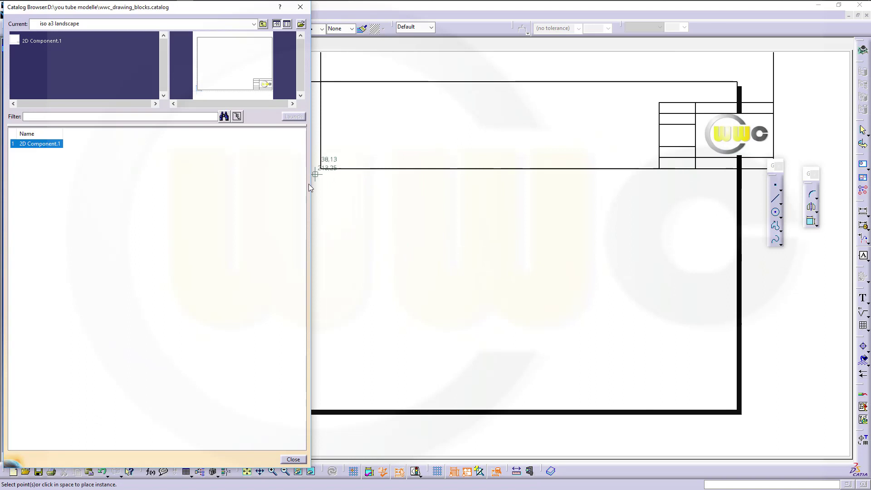
drag(313, 195, 178, 181)
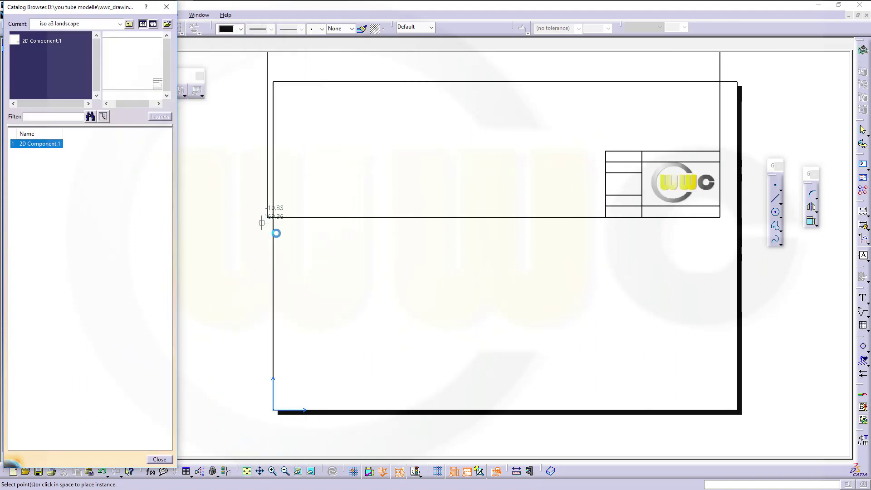
click(273, 410)
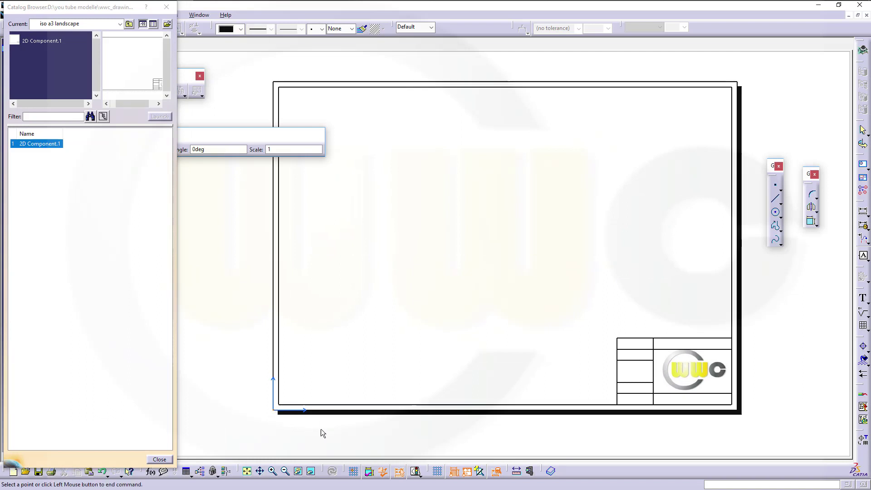
click(817, 306)
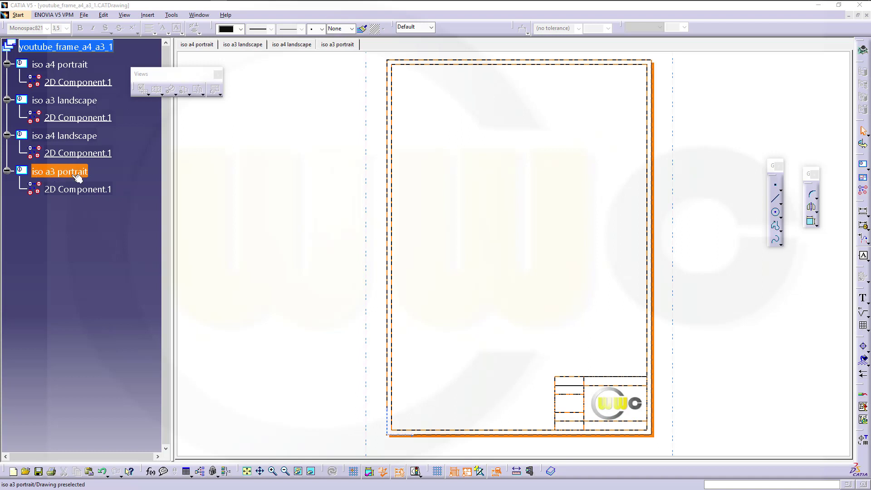
Step: Select the iso a3 portrait sheet and activate the youtube_frame_a4_a3_1 drawing window
click(58, 174)
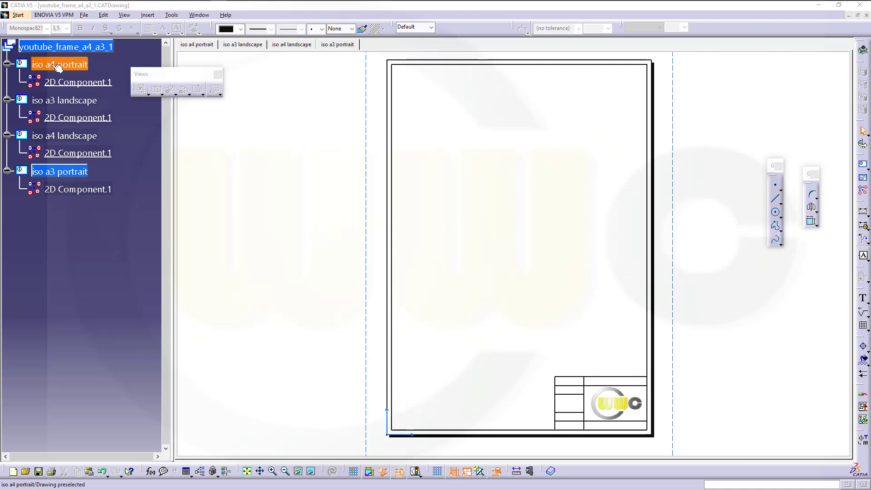
click(81, 195)
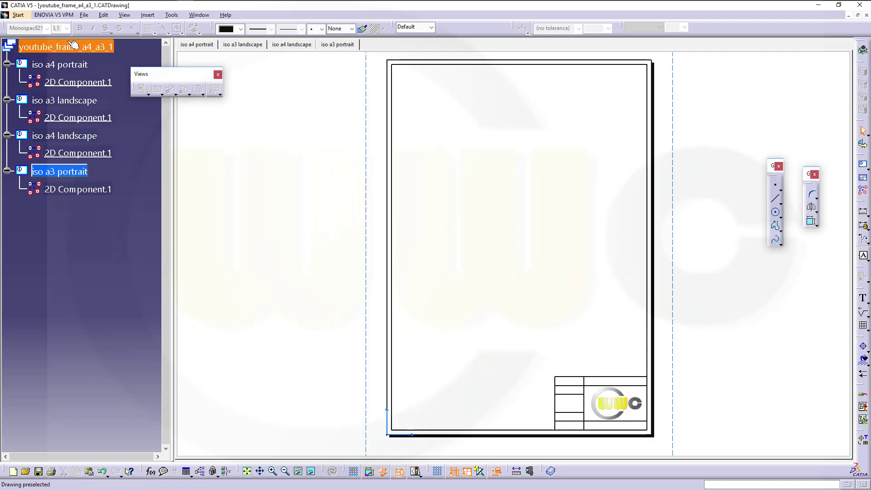
Step: Save the drawing under the name youtube_cat with the catalog file type
click(84, 15)
click(100, 85)
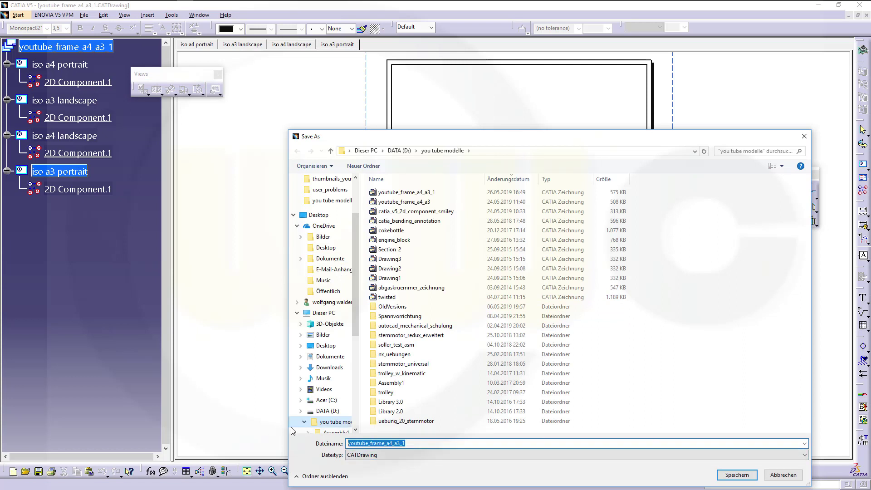
text(youtube)
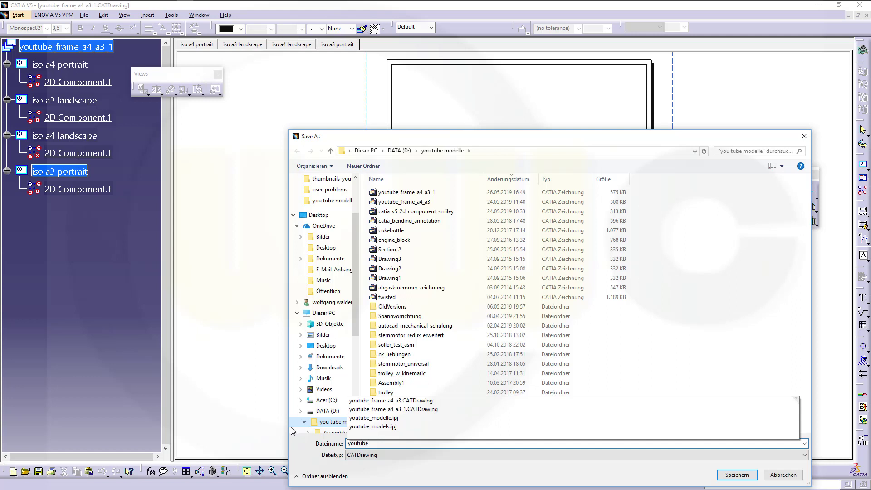
text(_cat)
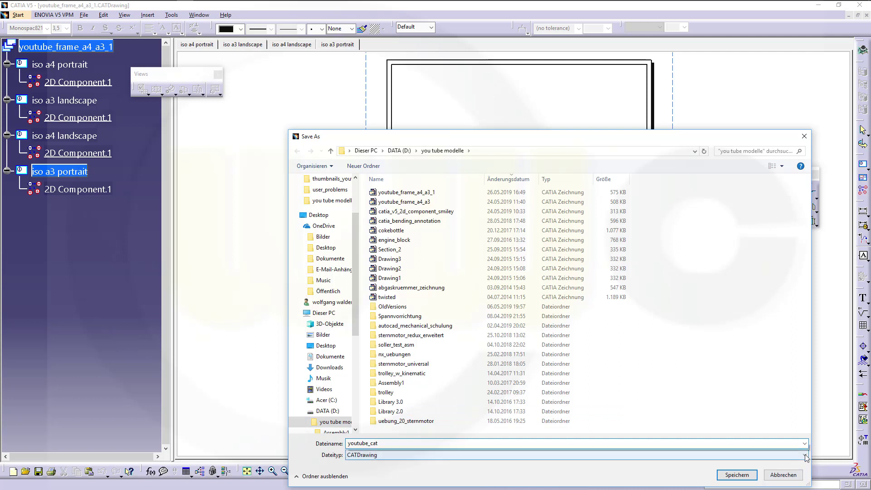
click(608, 455)
click(474, 412)
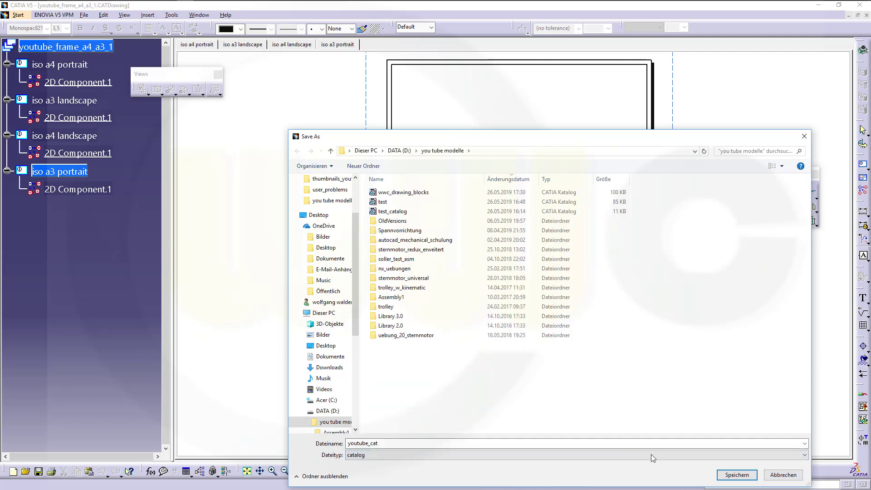
click(739, 475)
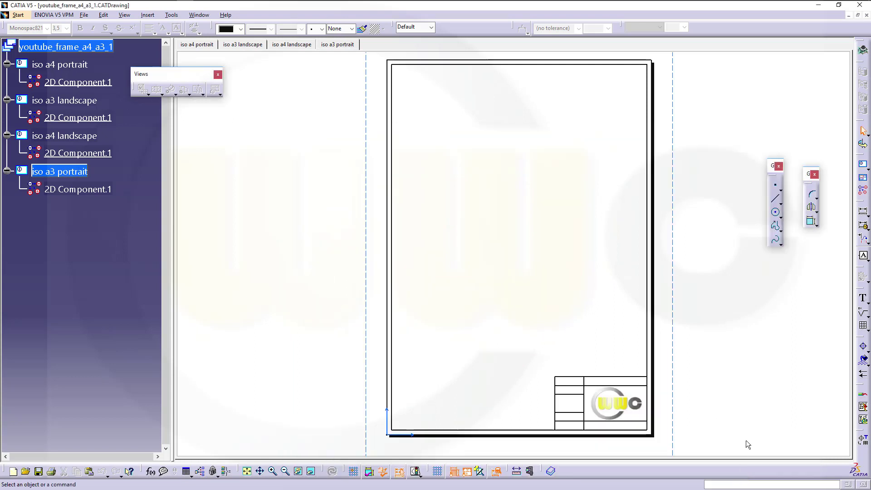
Step: Close the drawing window and open the youtube_cat catalog file
click(867, 15)
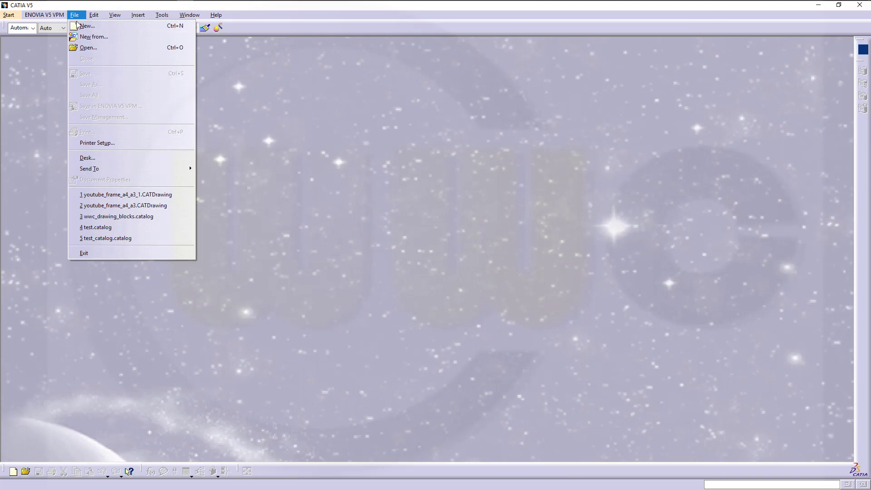
click(93, 49)
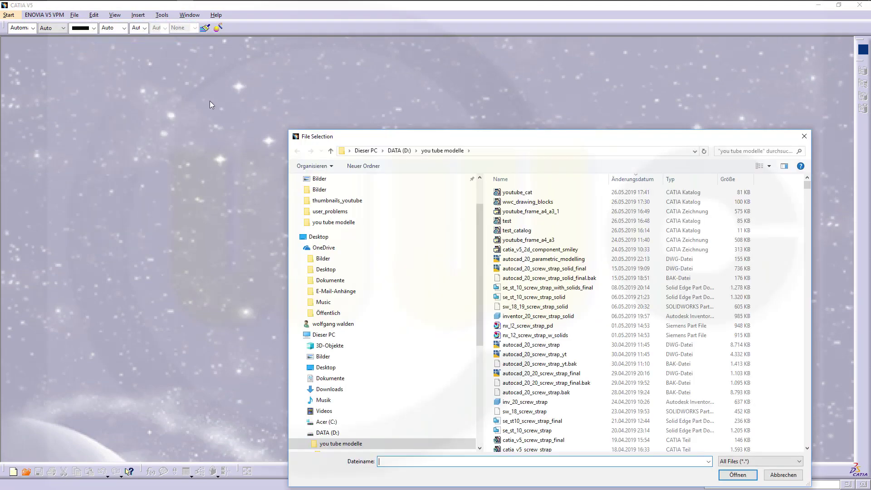
click(518, 191)
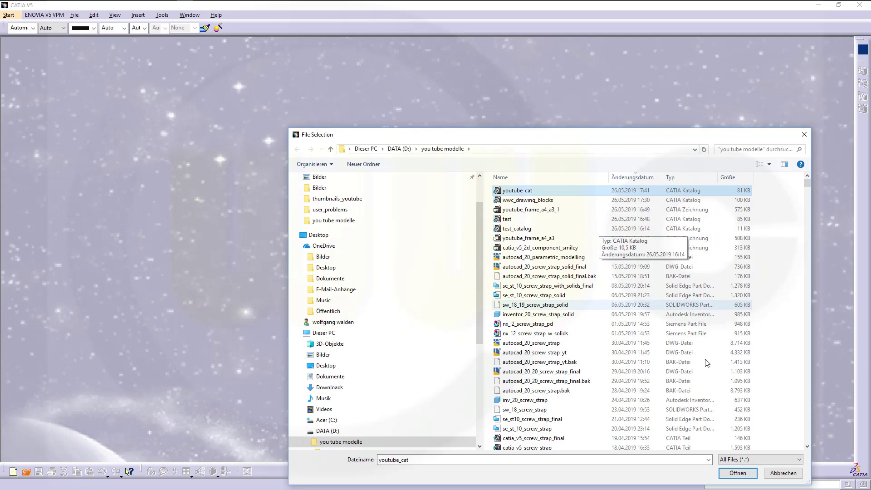
click(737, 473)
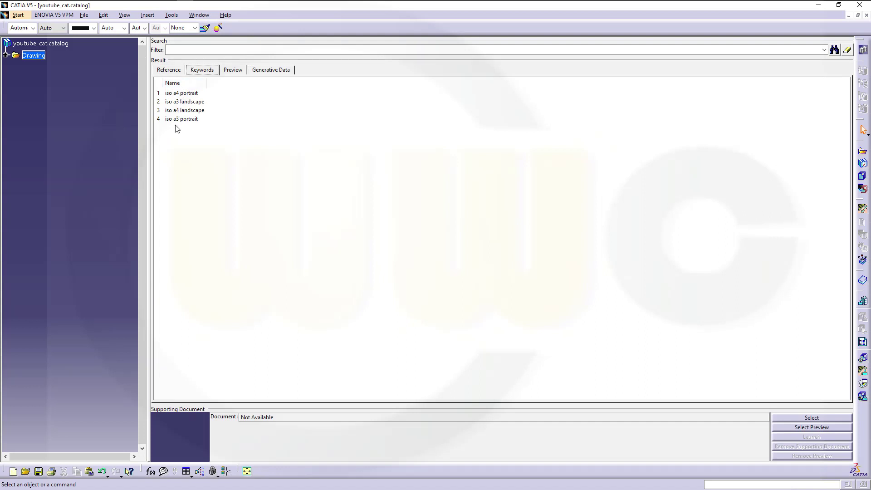
Step: Expand the Drawing chapter and rename it to yt_frames in its Definition settings
click(6, 55)
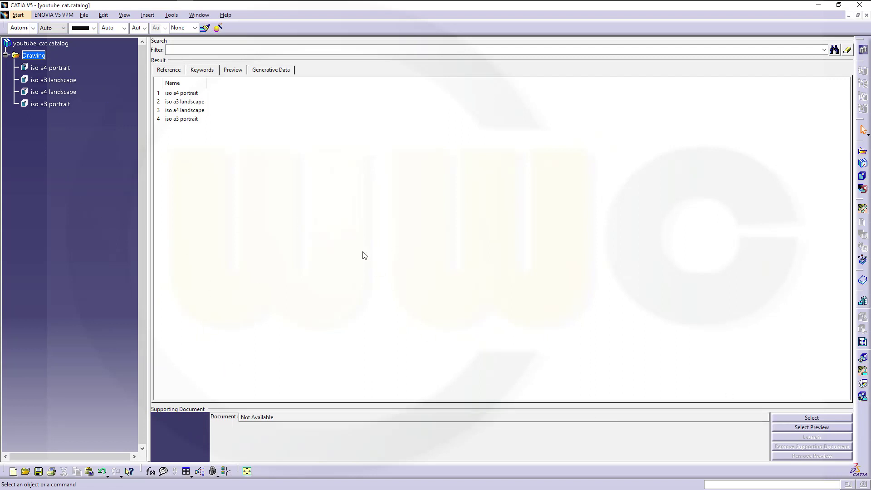
right_click(32, 56)
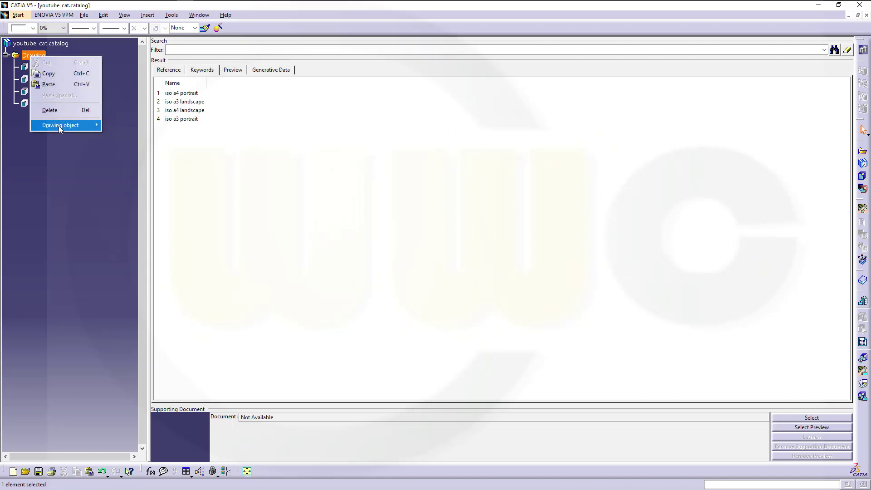
mouse_move(58, 125)
click(125, 127)
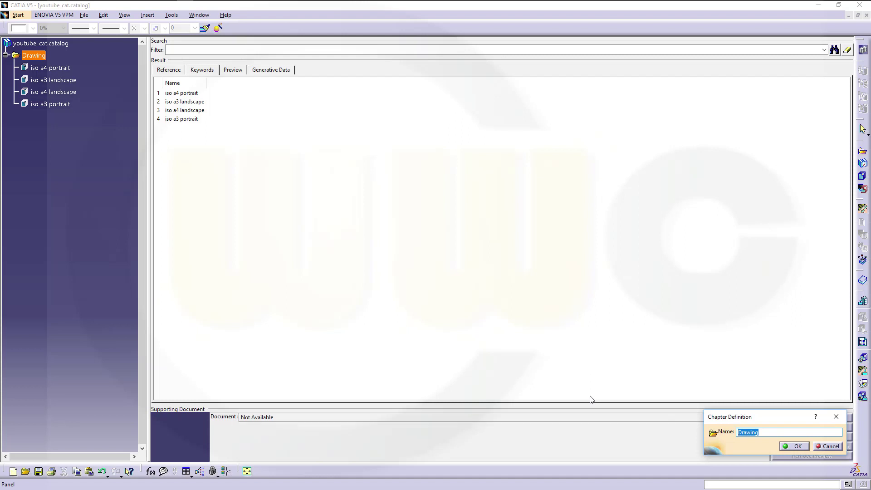
text(yt_frames)
key(Return)
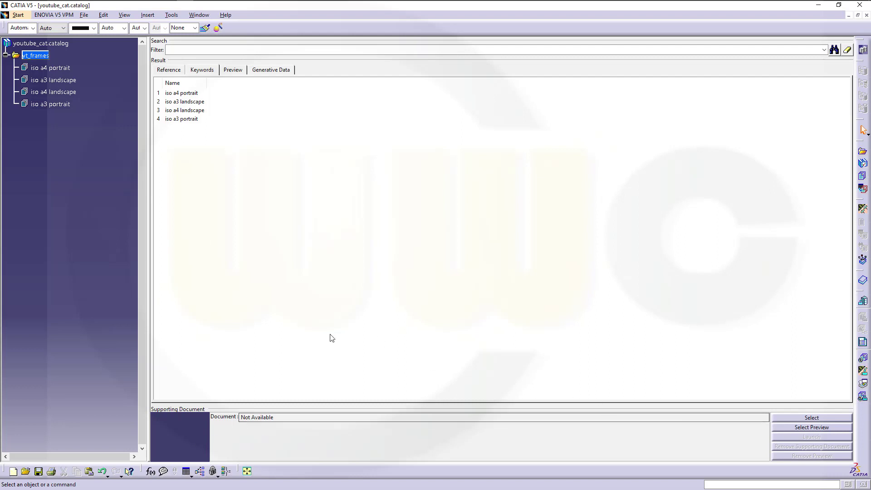
Step: Assign the frame_preview image as the yt_frames chapter's preview
click(37, 55)
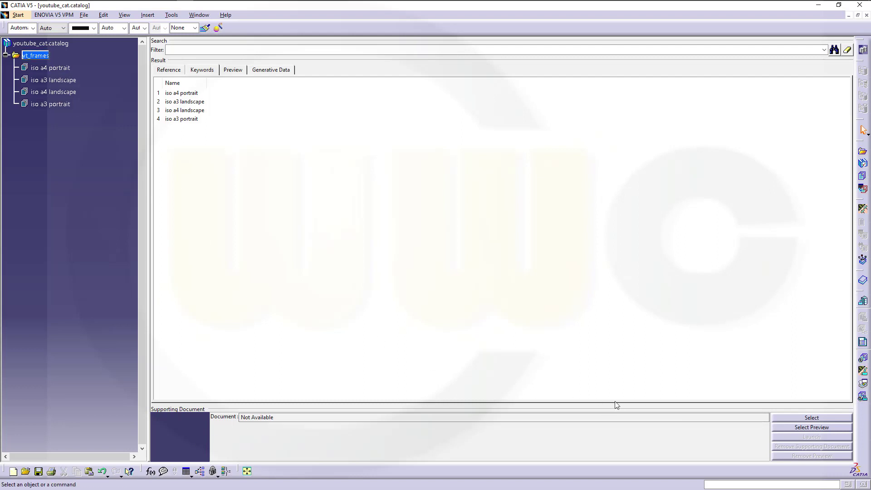
click(790, 428)
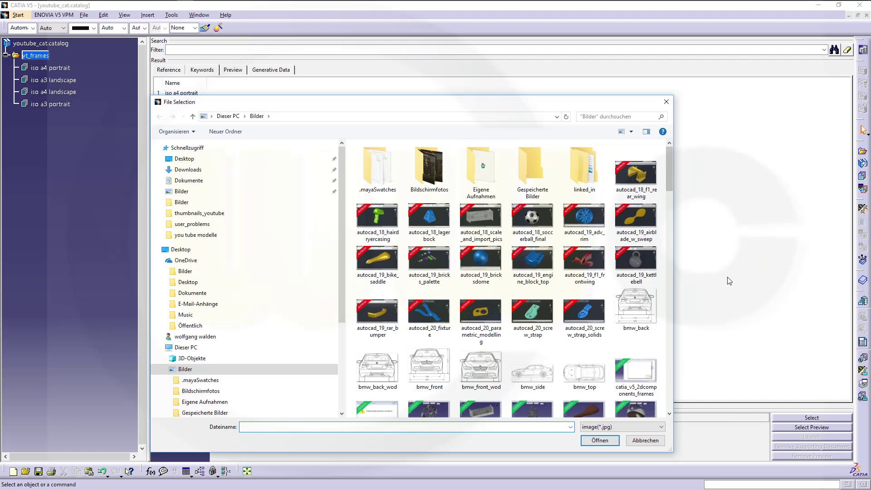
drag(672, 184, 671, 249)
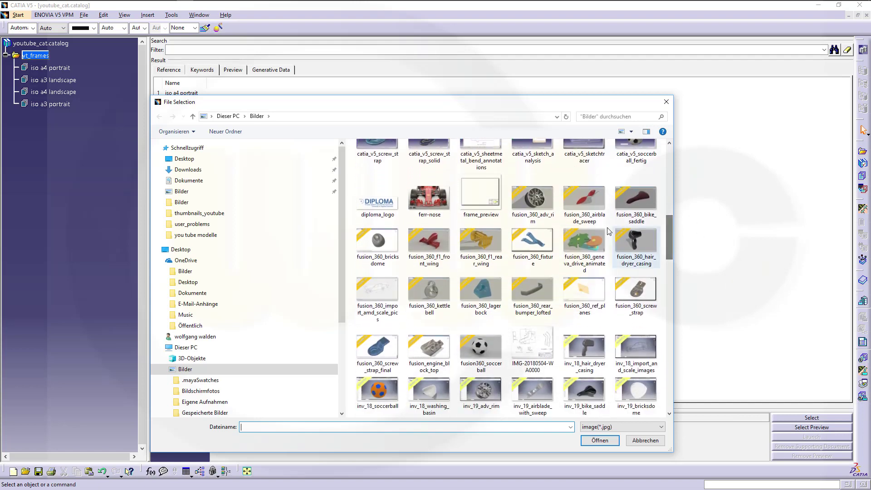
click(484, 197)
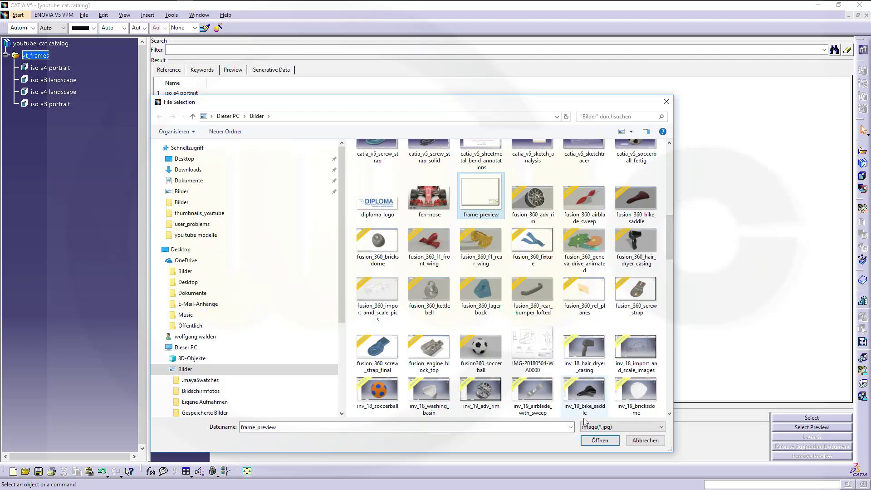
click(598, 443)
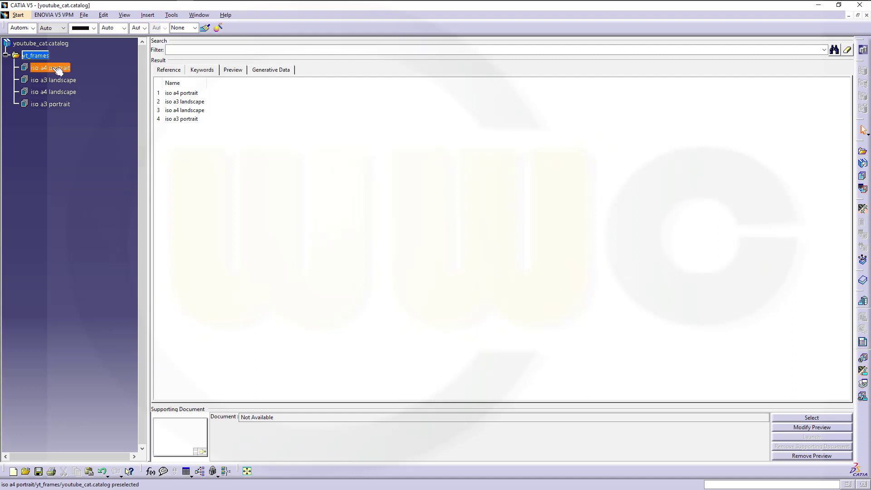
Step: Show catalog entries as preview thumbnails and open the iso a3 portrait entry's definition
click(34, 55)
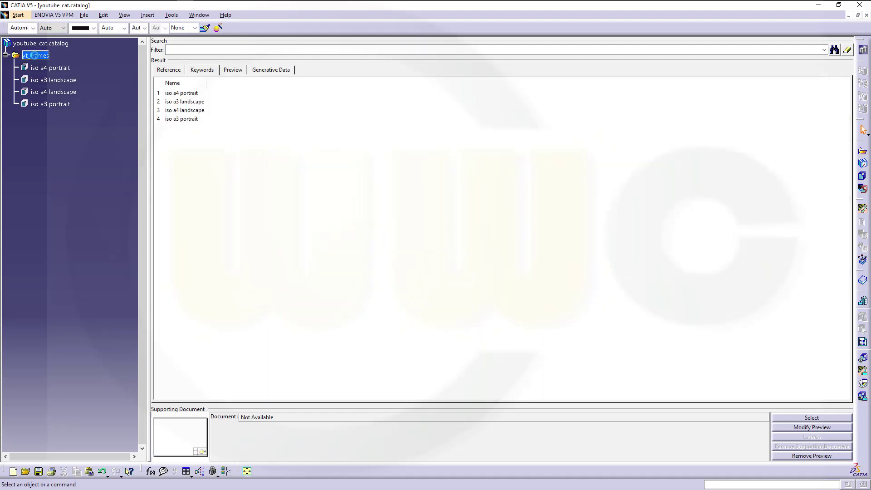
click(233, 70)
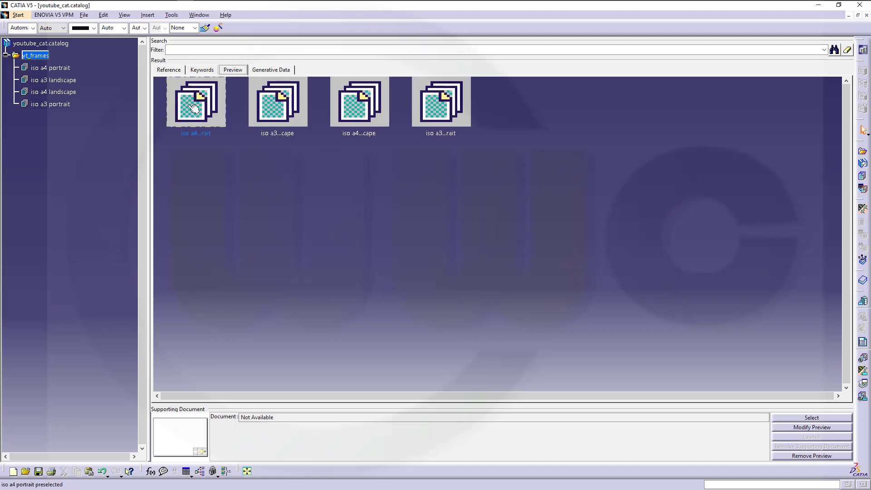
click(454, 118)
click(454, 119)
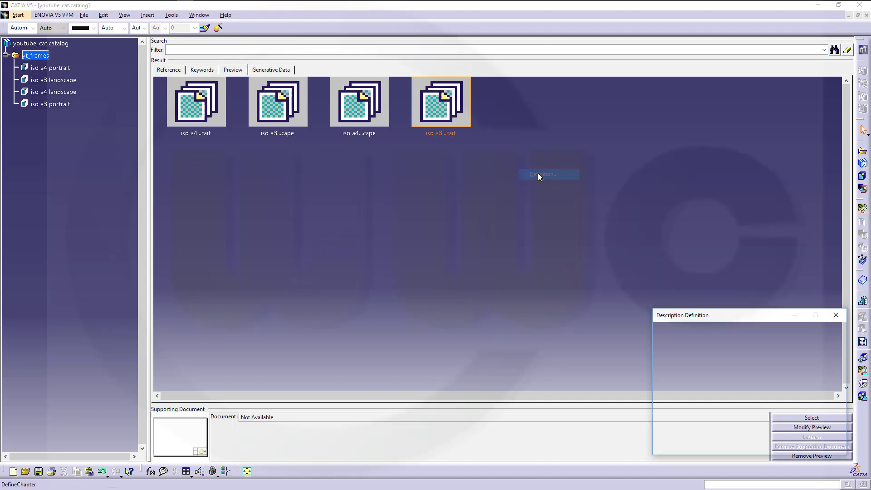
Step: Set iso a3 portrait's preview to the external JPG file isoa3p_preview
click(752, 343)
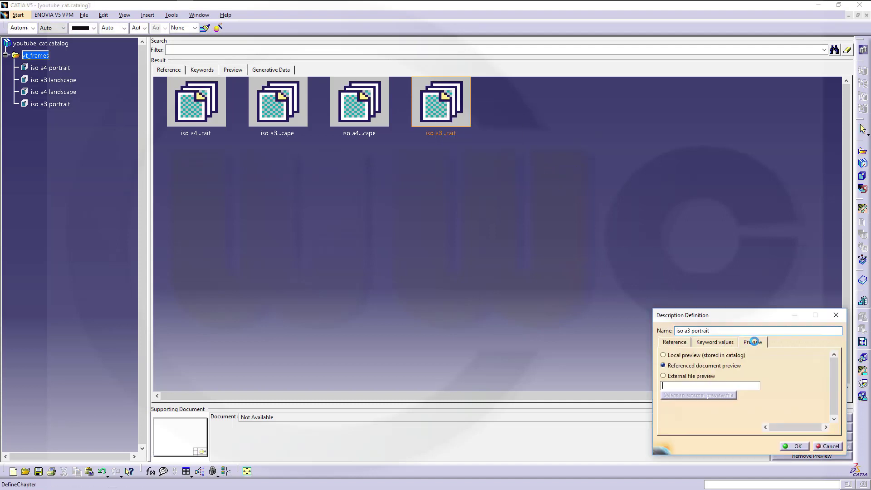
click(679, 379)
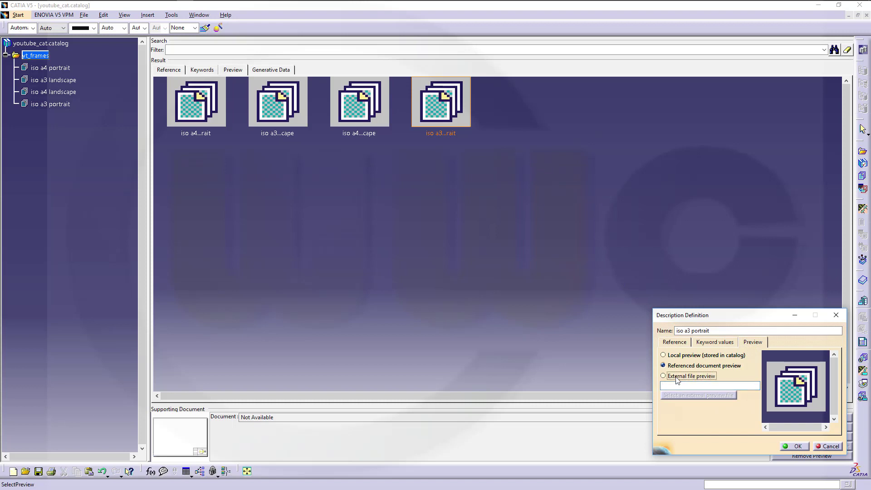
click(699, 395)
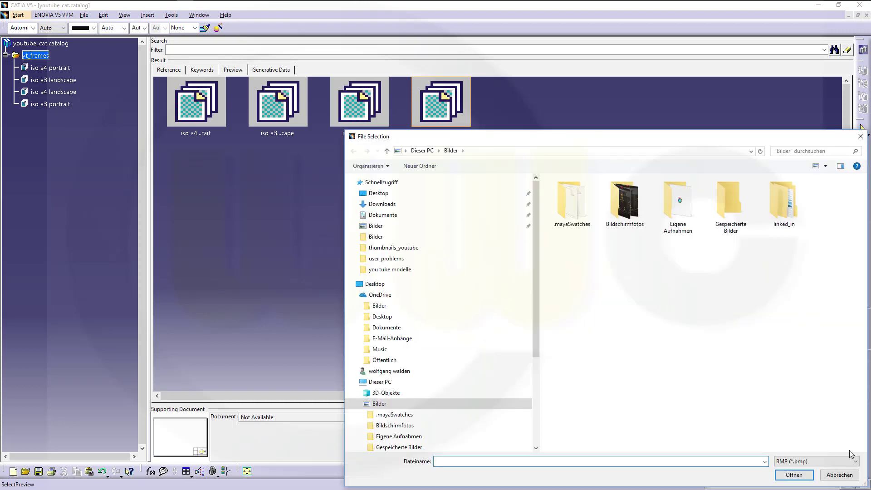
click(817, 461)
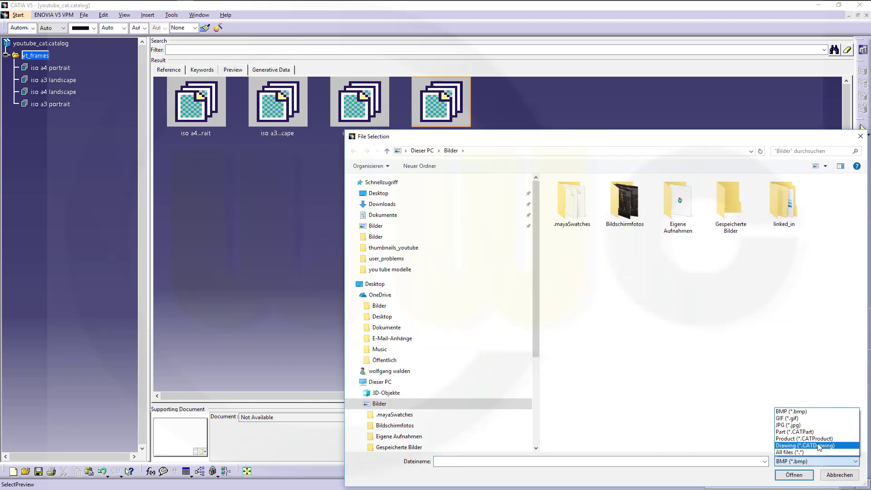
click(790, 425)
drag(865, 223, 861, 336)
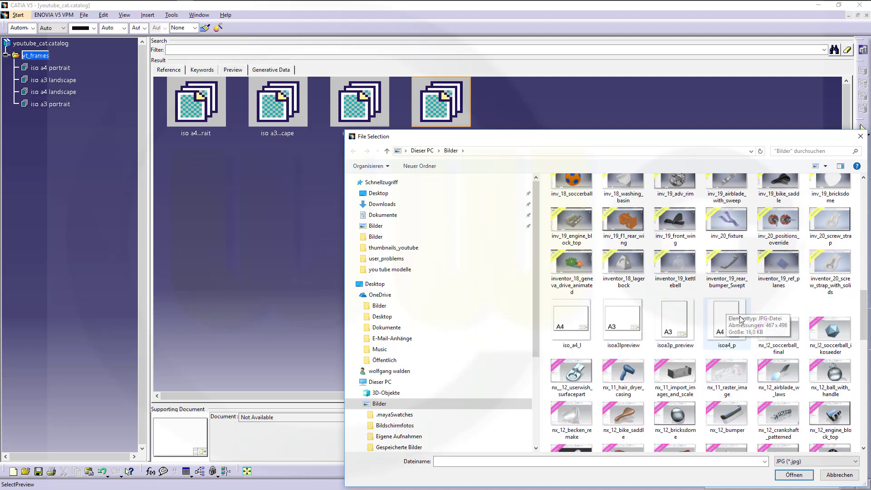
mouse_move(506, 146)
mouse_down()
mouse_move(492, 163)
mouse_move(490, 142)
mouse_up()
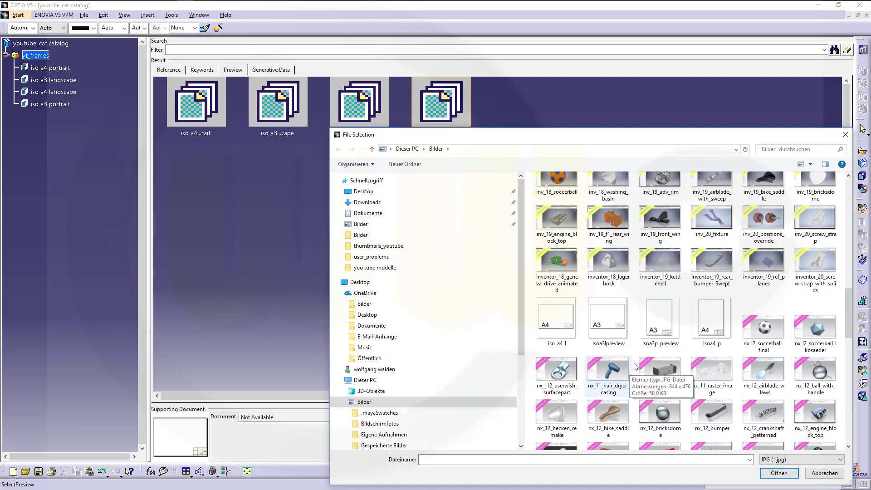
click(661, 338)
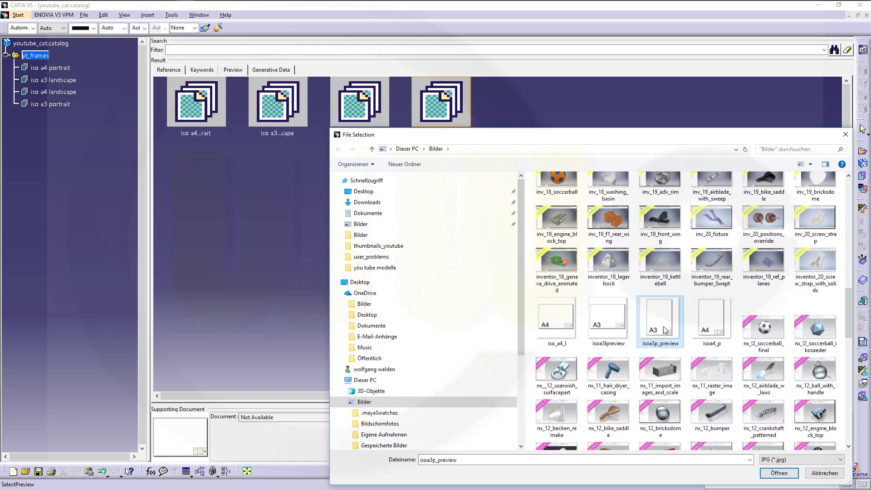
click(774, 474)
click(798, 447)
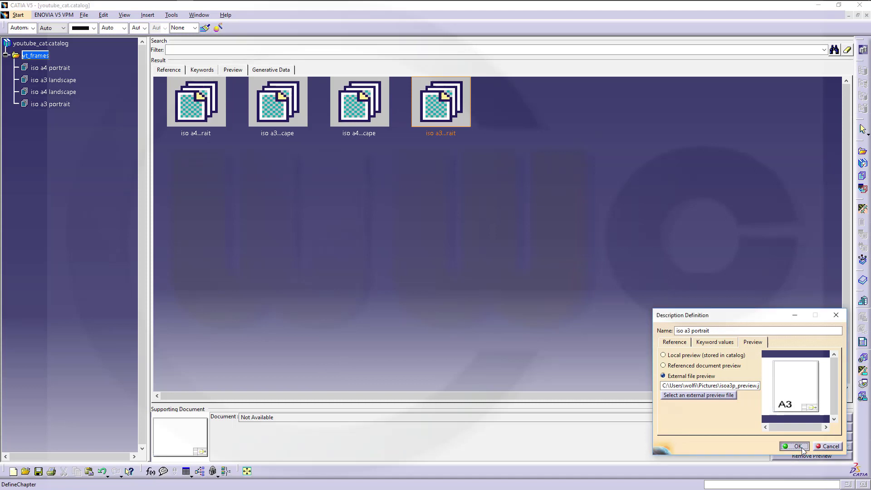
Step: Set the iso a4 landscape entry's external file preview to the isoa3lpreview JPG
right_click(368, 118)
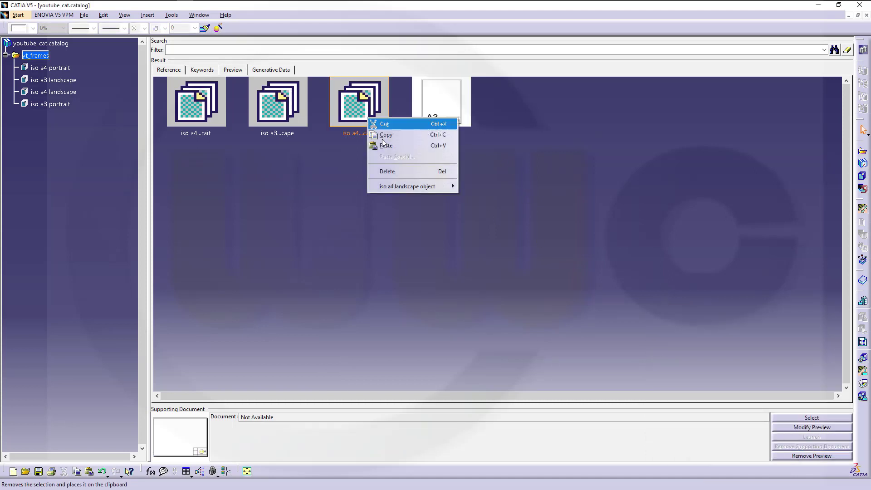
mouse_move(418, 187)
click(485, 187)
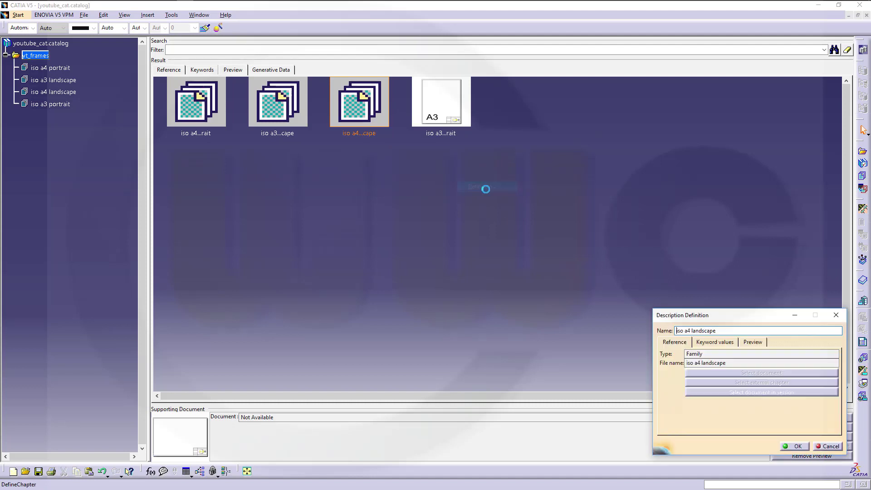
click(752, 342)
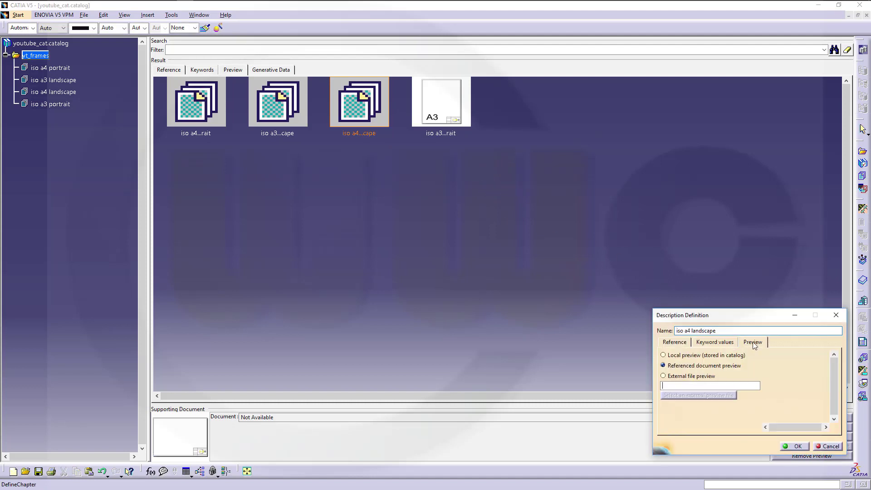
click(684, 377)
click(696, 395)
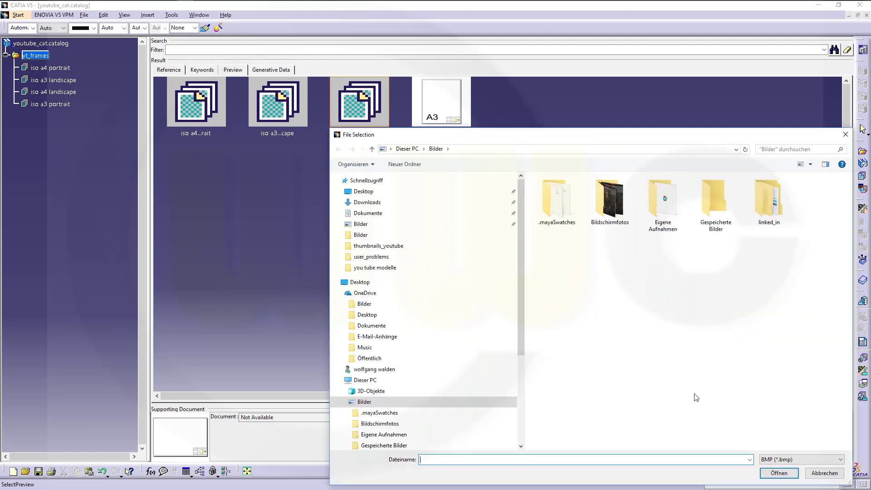
click(840, 459)
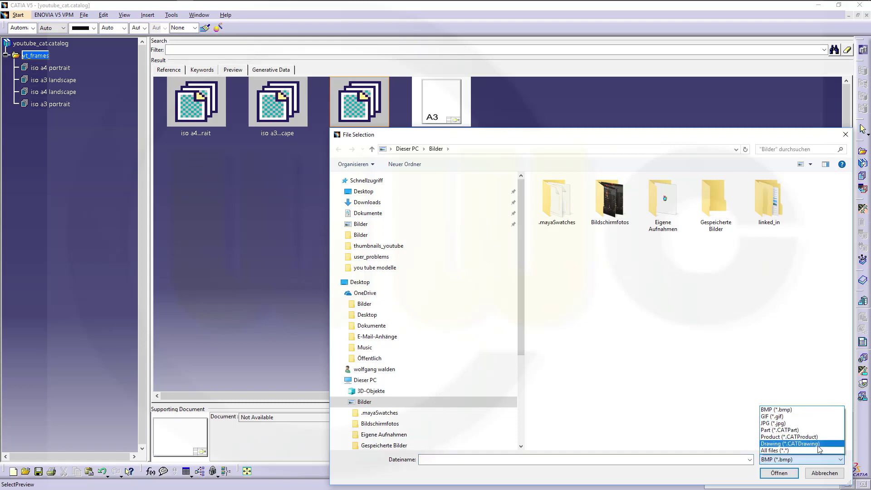
click(792, 423)
scroll(744, 374, down, 5)
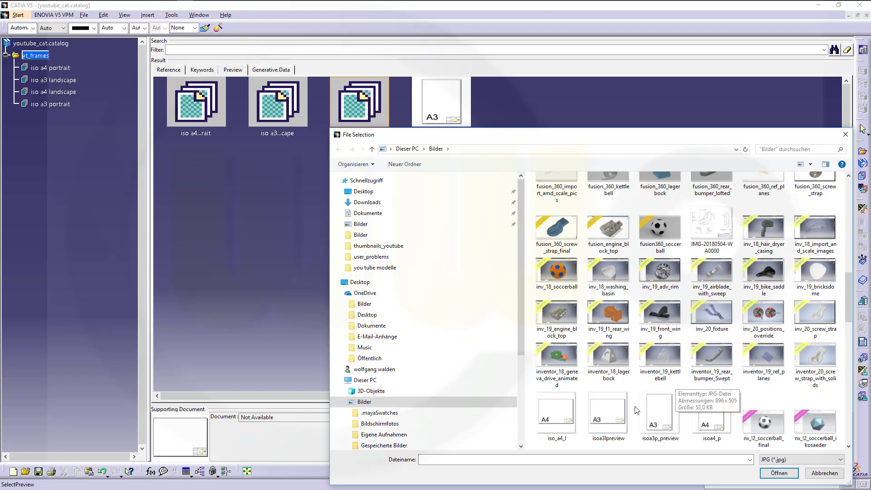
click(626, 417)
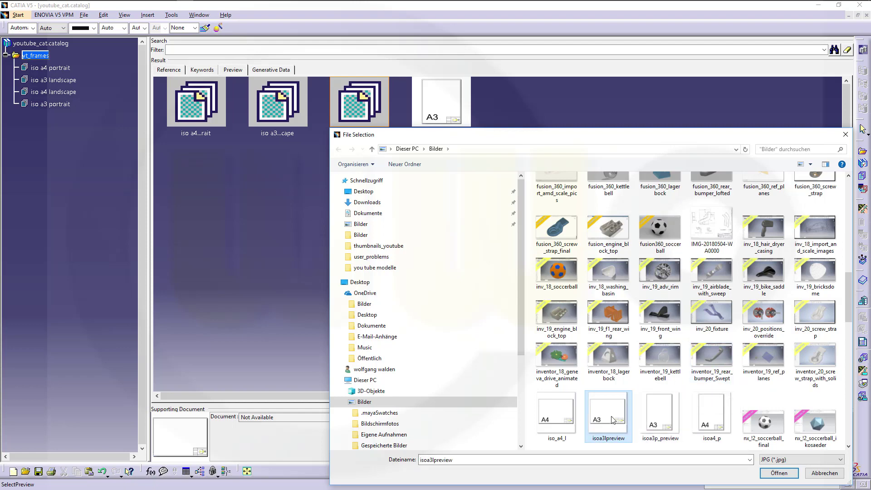
click(779, 473)
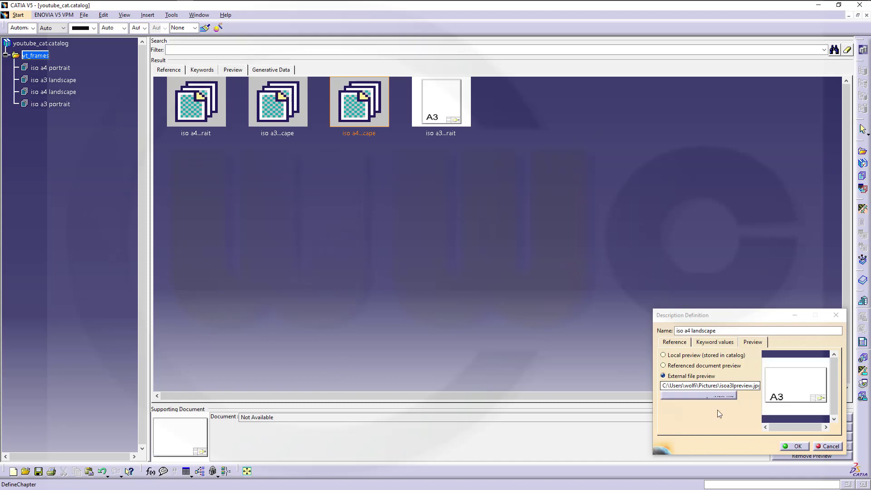
click(794, 446)
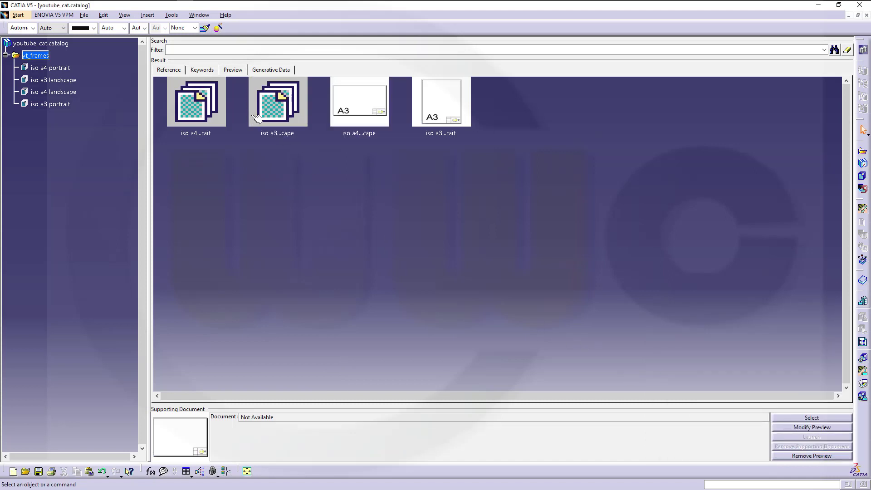
Step: Set the iso a3 landscape entry's external file preview to the iso_a4_l JPG
right_click(275, 109)
mouse_move(325, 178)
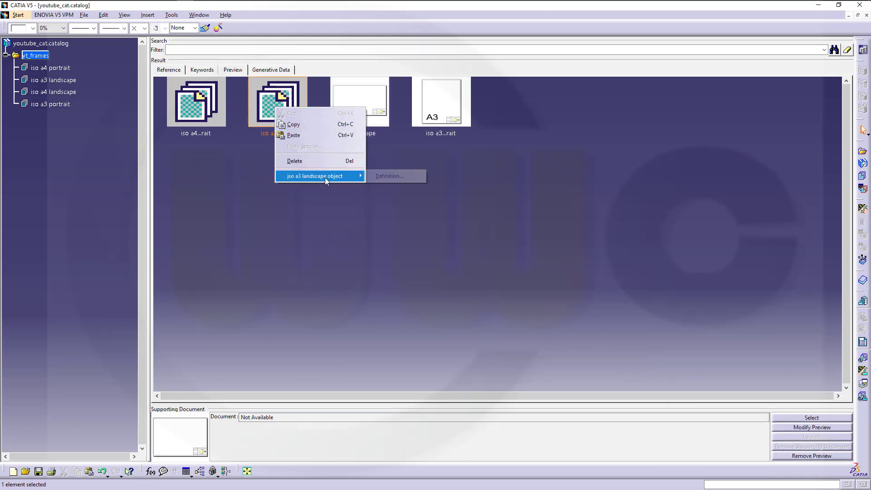
click(372, 179)
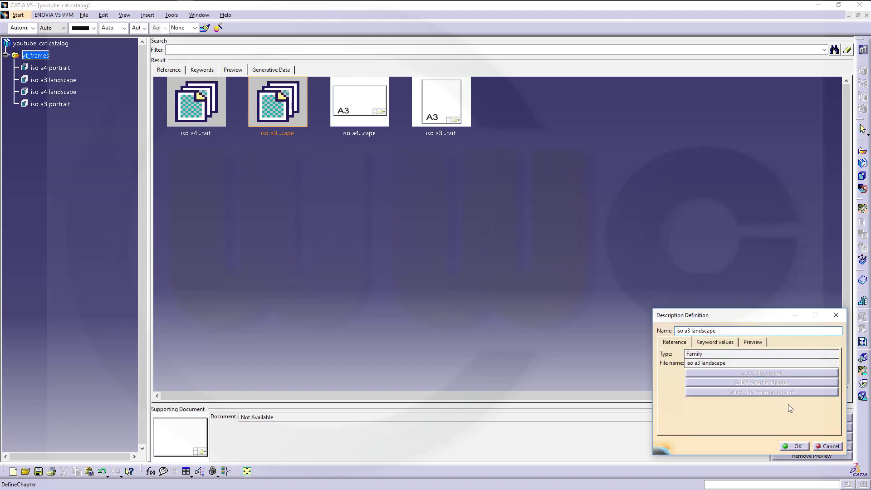
click(753, 342)
click(701, 377)
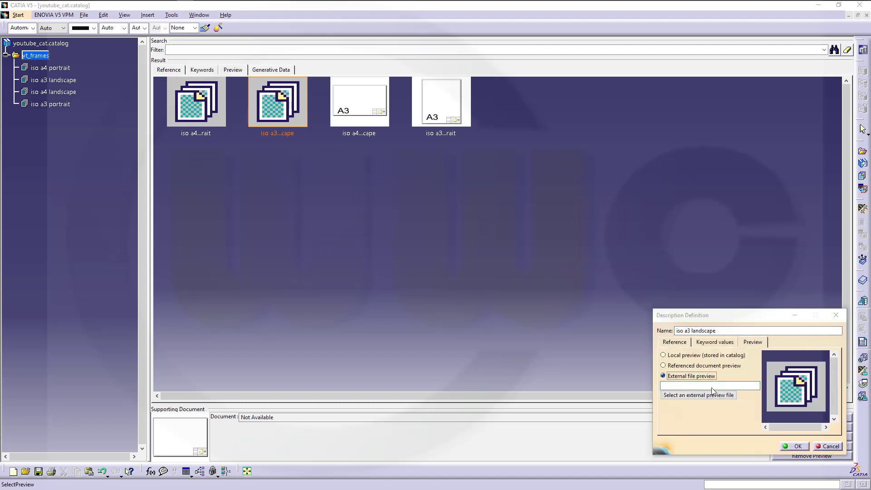
click(708, 396)
click(842, 459)
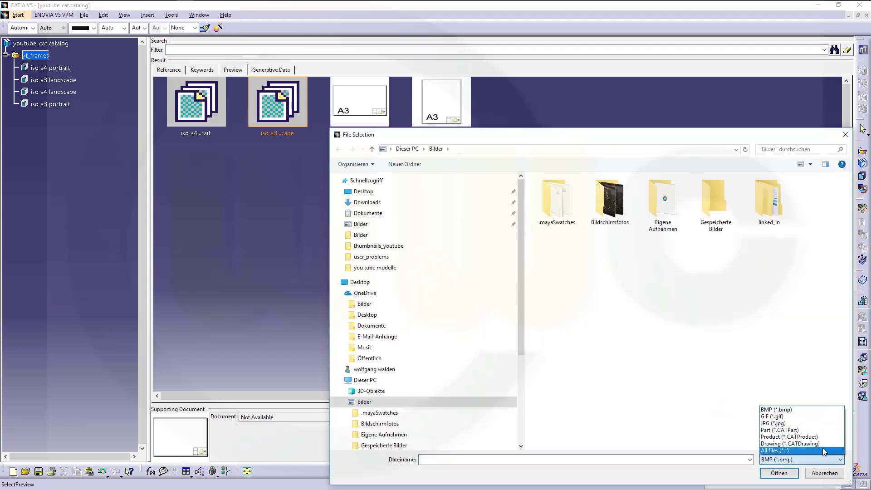
click(782, 423)
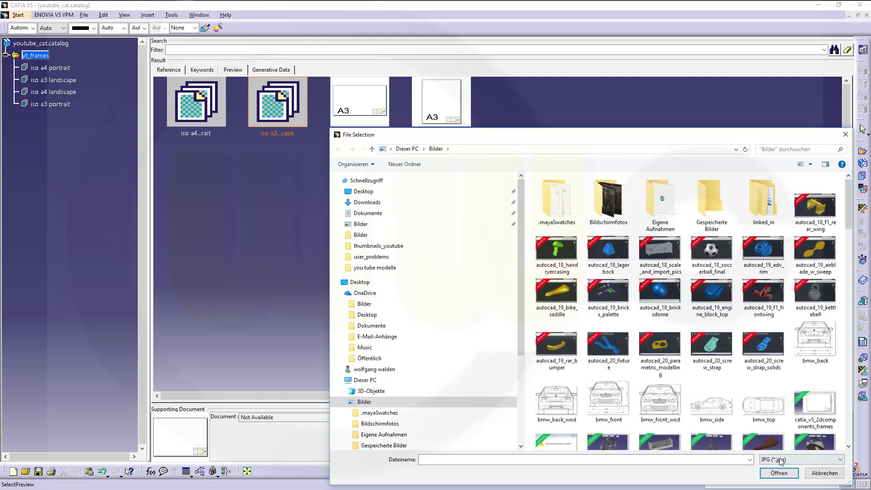
drag(851, 224, 851, 336)
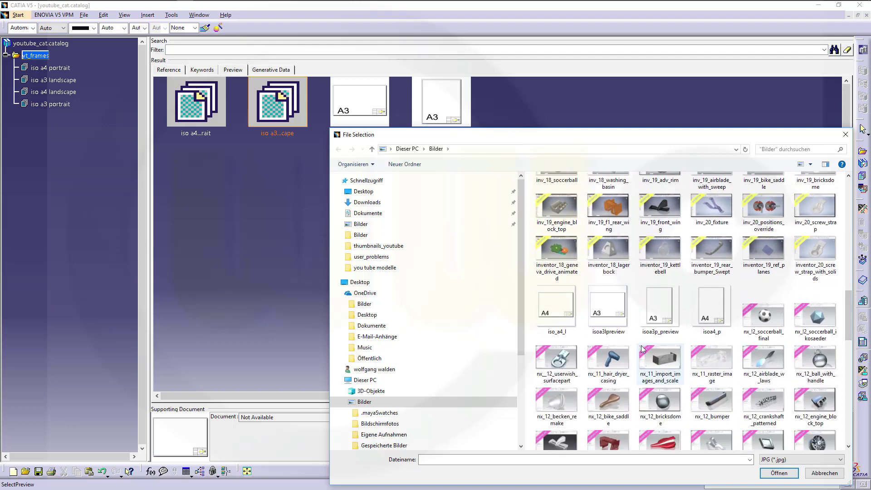
click(563, 310)
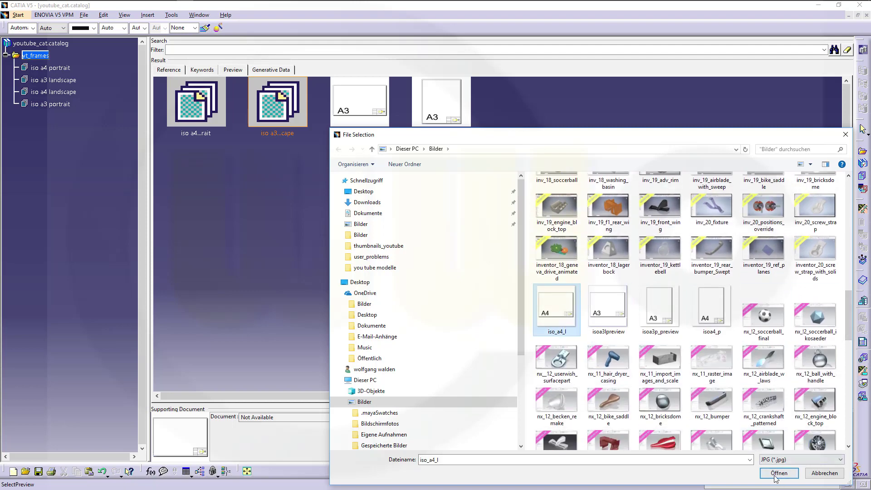
click(777, 474)
click(799, 446)
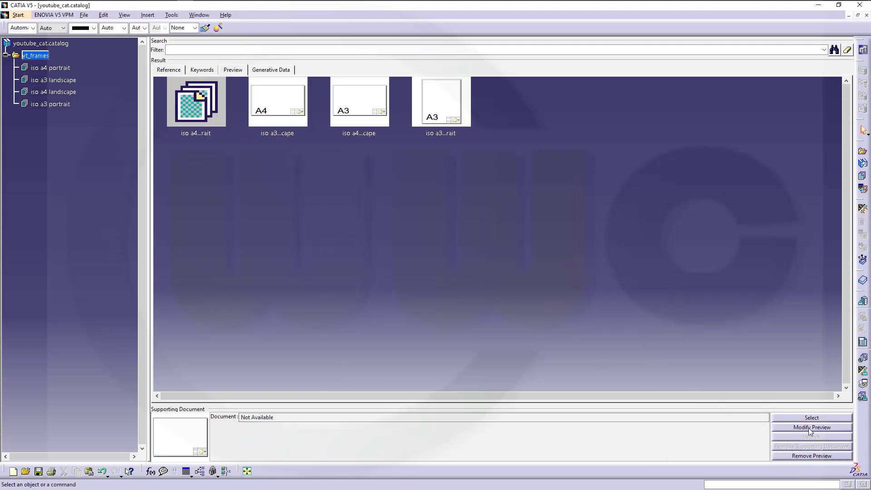
Step: Set the iso a4 portrait entry's external file preview to the isoa4_p JPG image
click(214, 116)
right_click(214, 116)
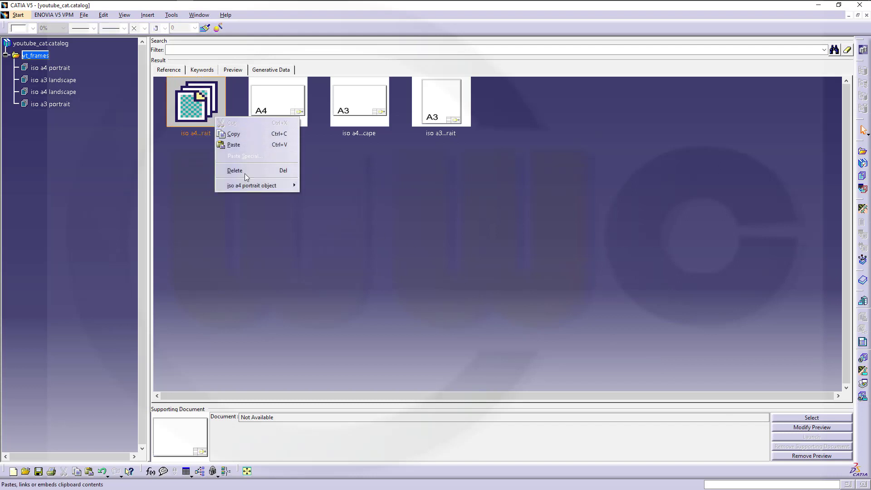
mouse_move(271, 184)
click(330, 186)
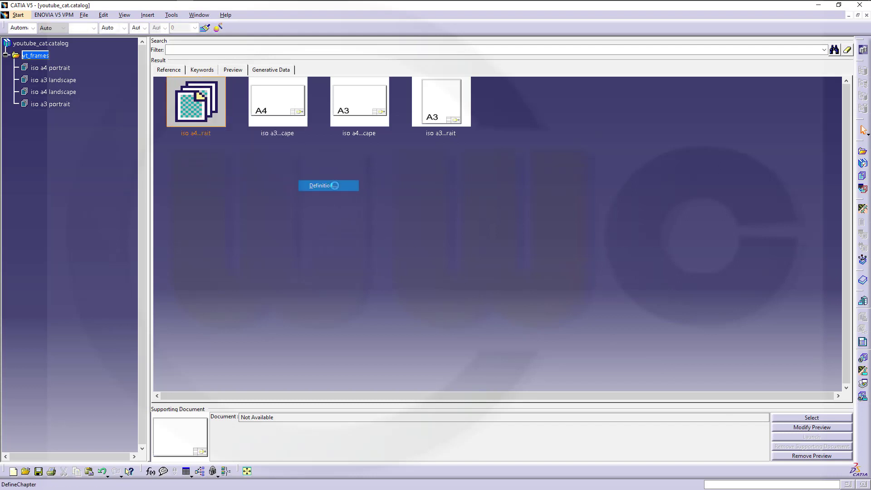
click(752, 341)
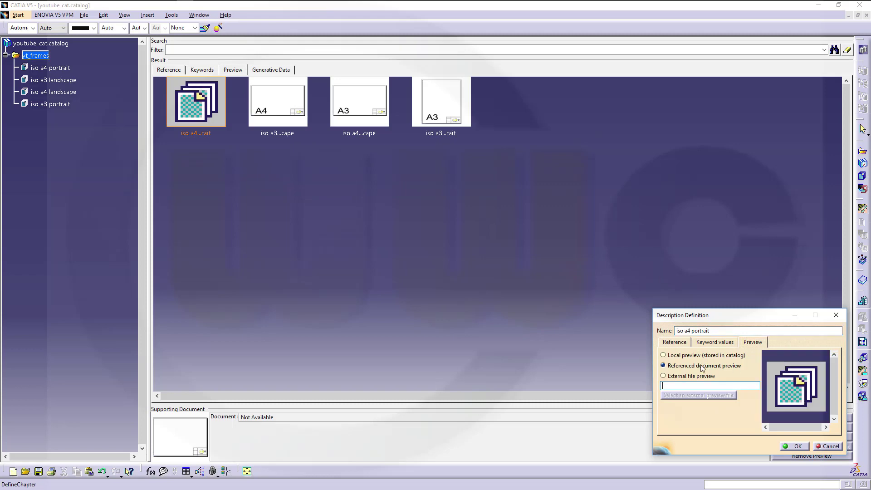
click(699, 395)
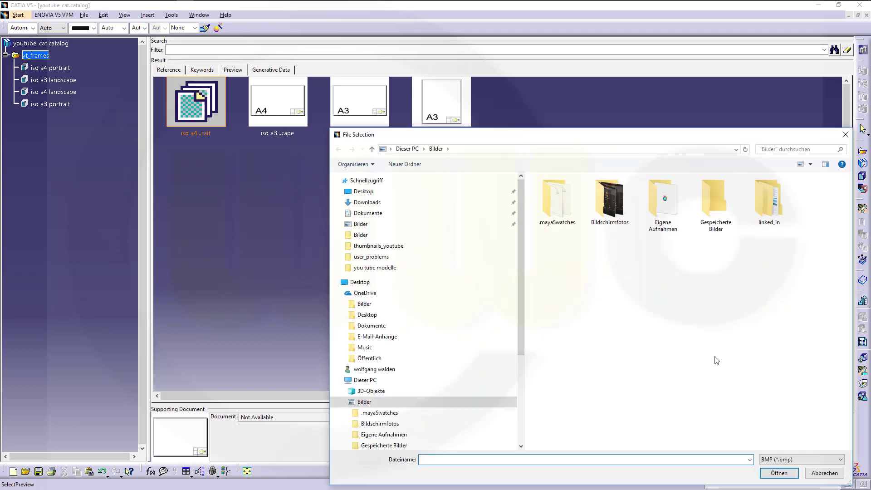
click(806, 459)
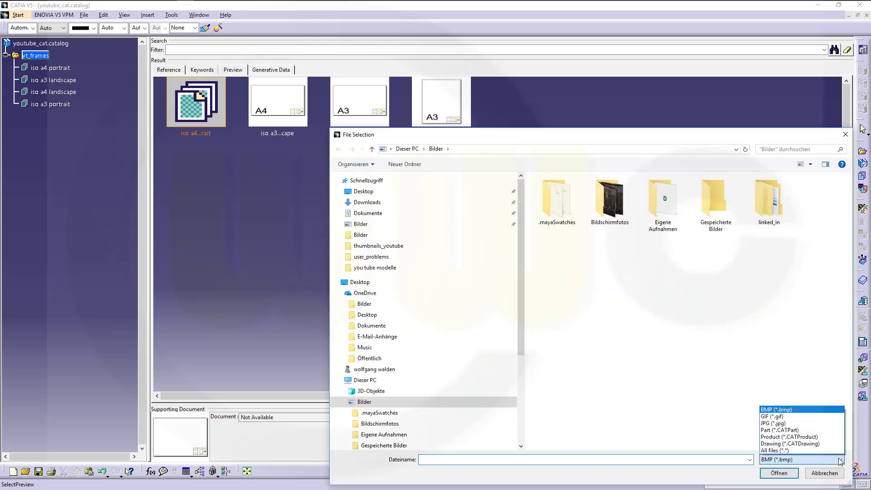
click(807, 424)
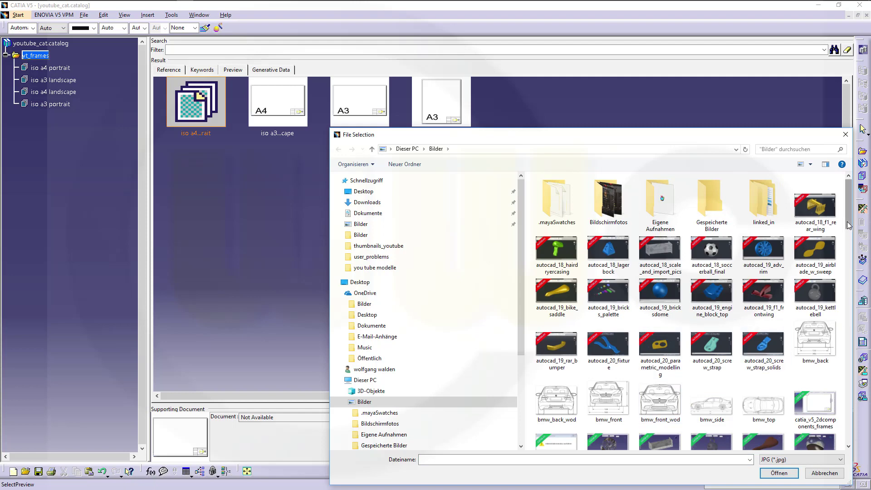
drag(849, 228, 850, 330)
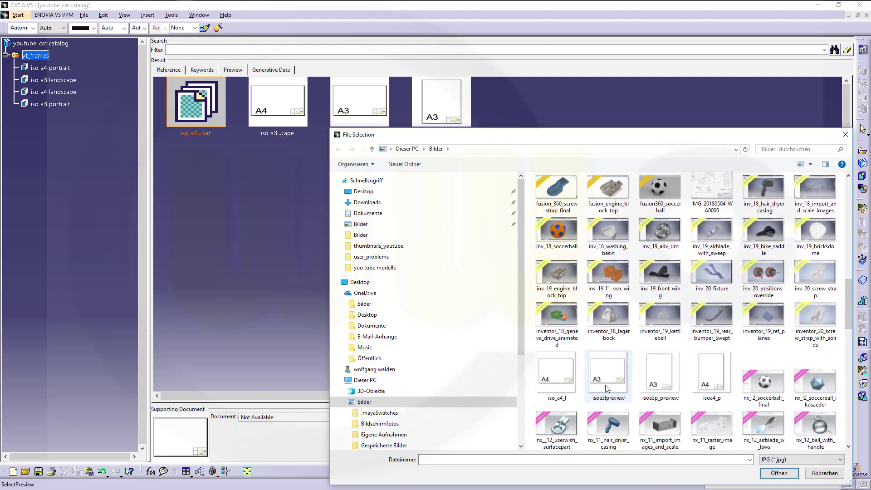
click(710, 384)
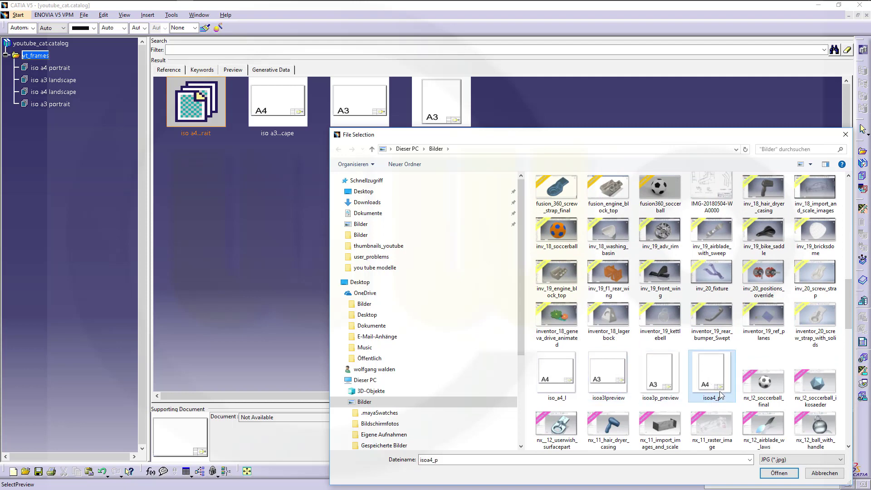
click(779, 473)
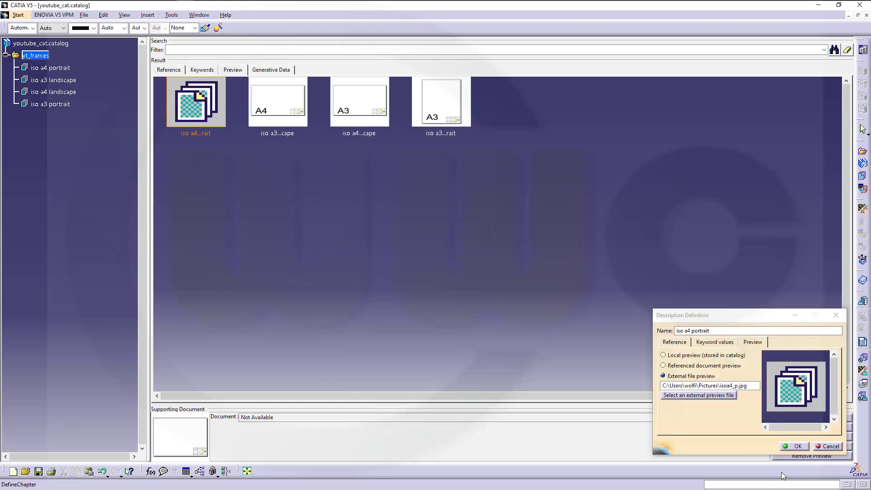
click(802, 452)
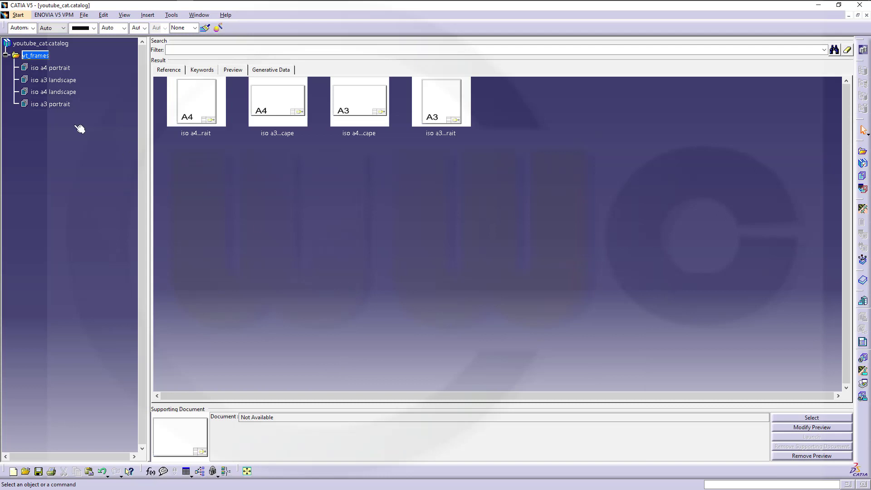